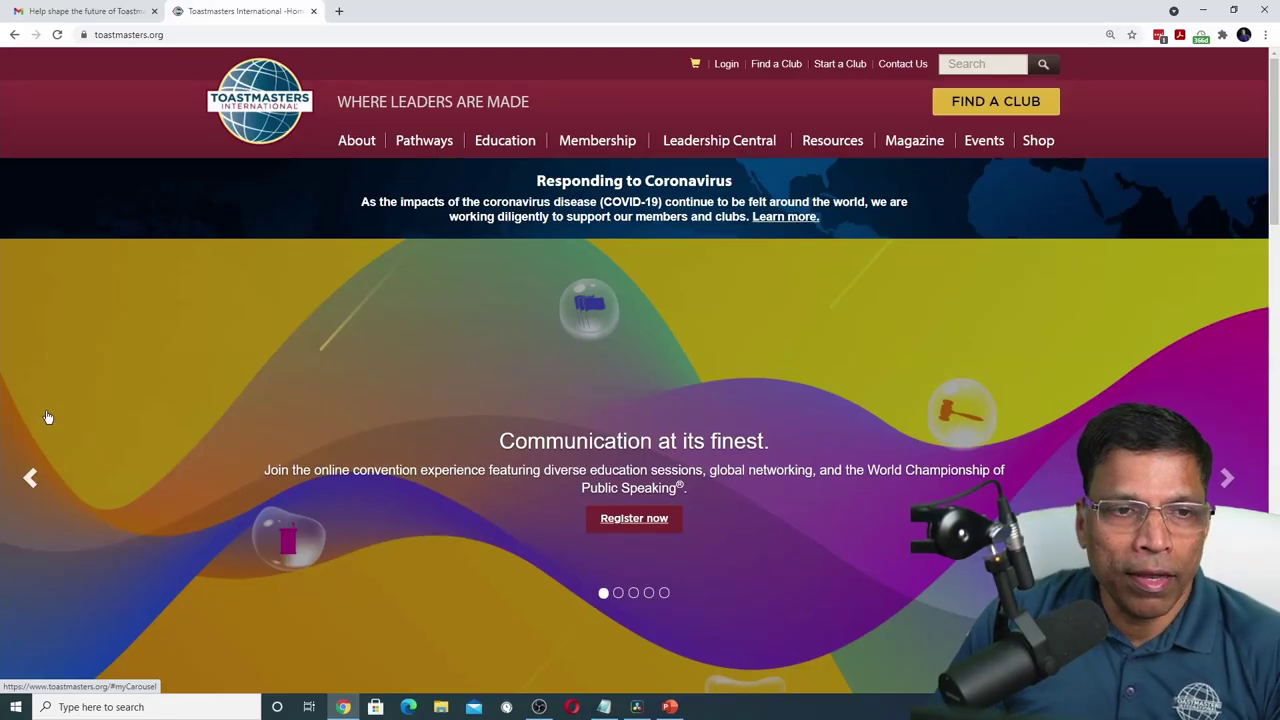
- Open the 2021 International Convention's Annual Business Meeting page and scroll down to its dates and Additional Resources
left_click(203, 31)
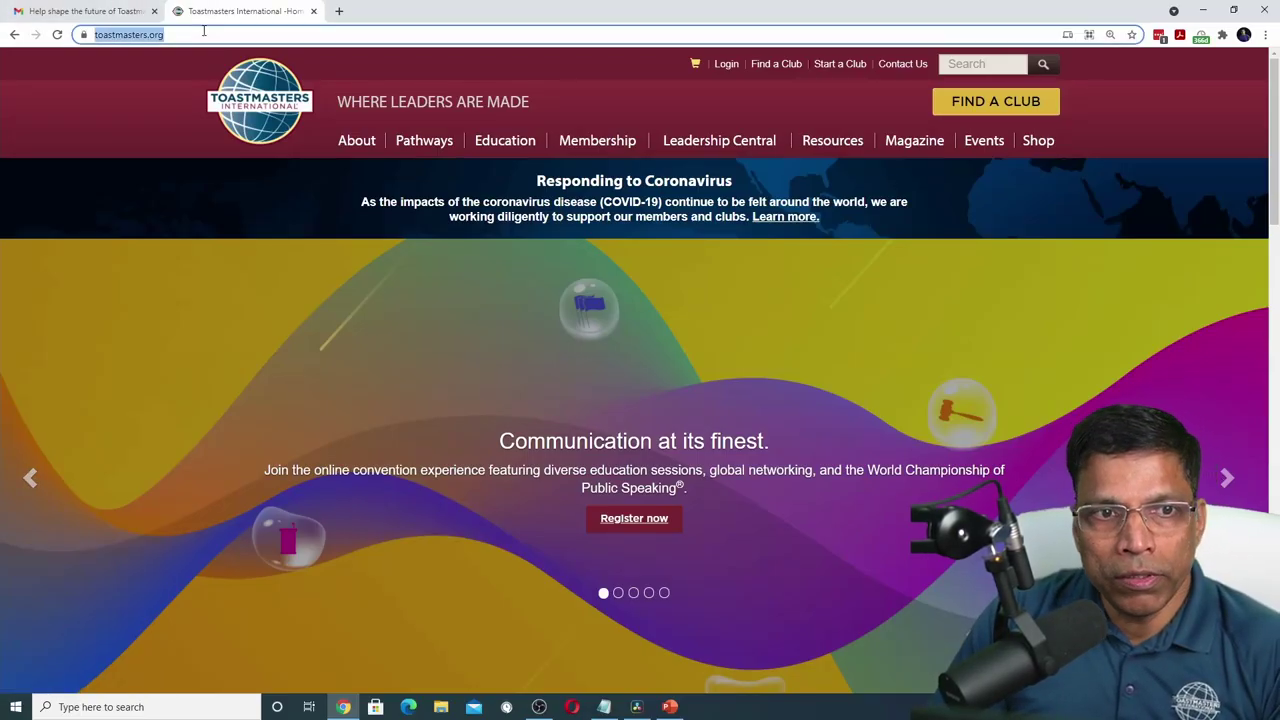
left_click(983, 140)
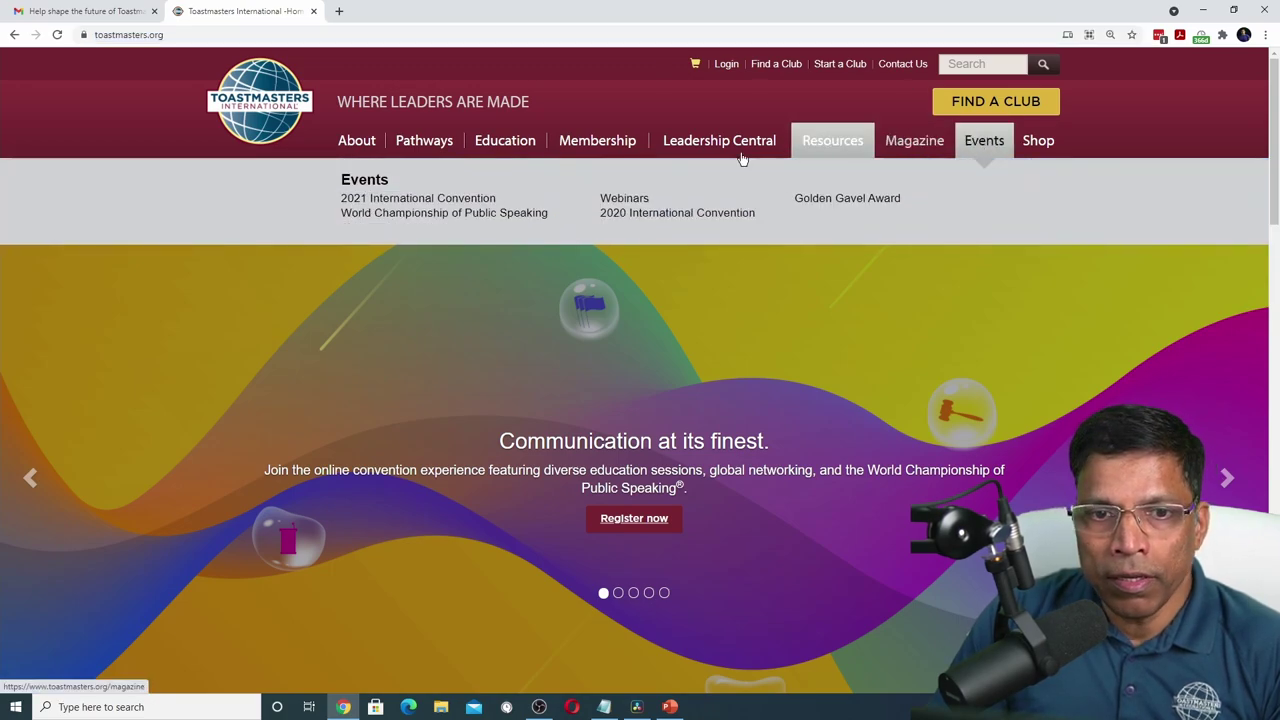
left_click(408, 206)
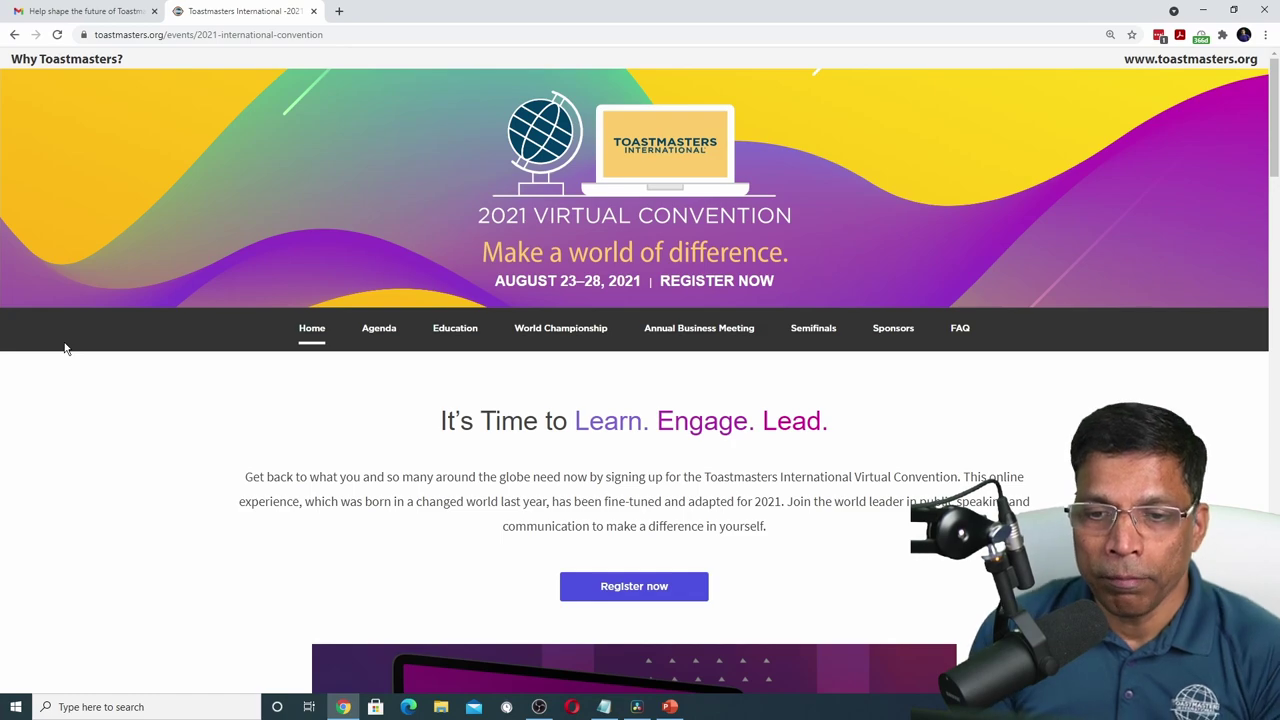
left_click(705, 337)
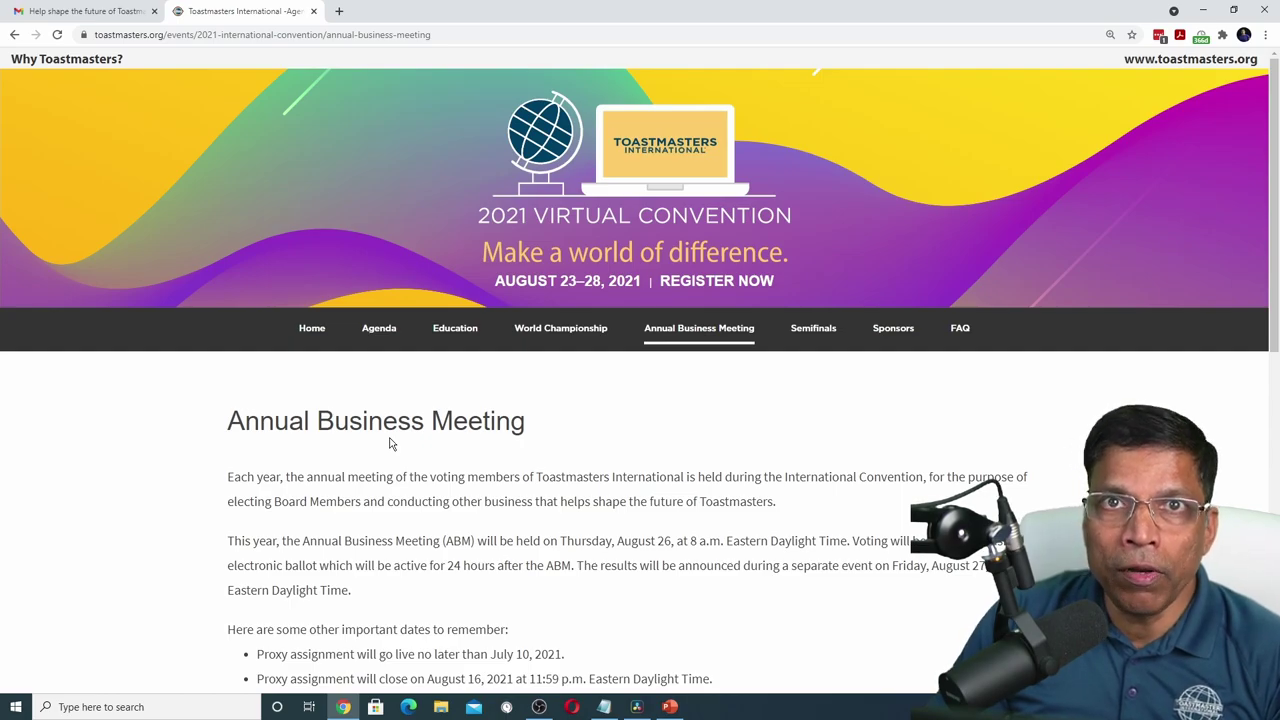
scroll(391, 444, "down", 1)
scroll(391, 444, "down", 3)
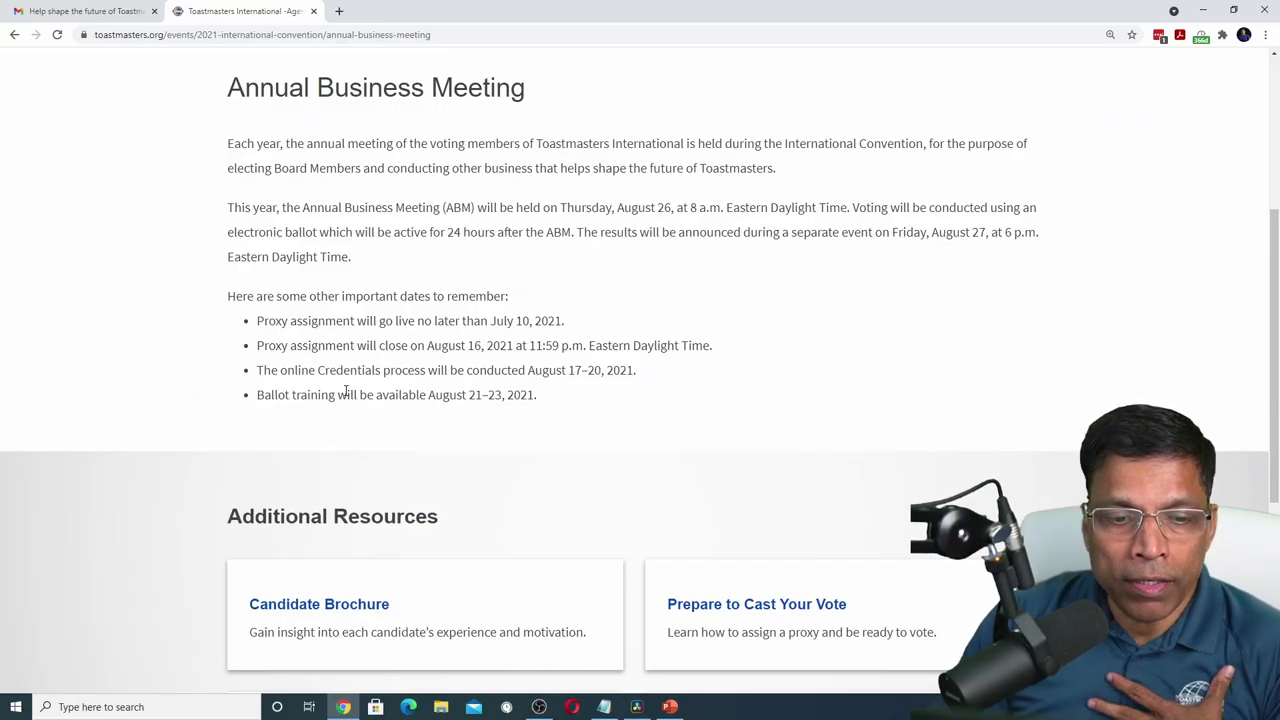
scroll(345, 392, "down", 3)
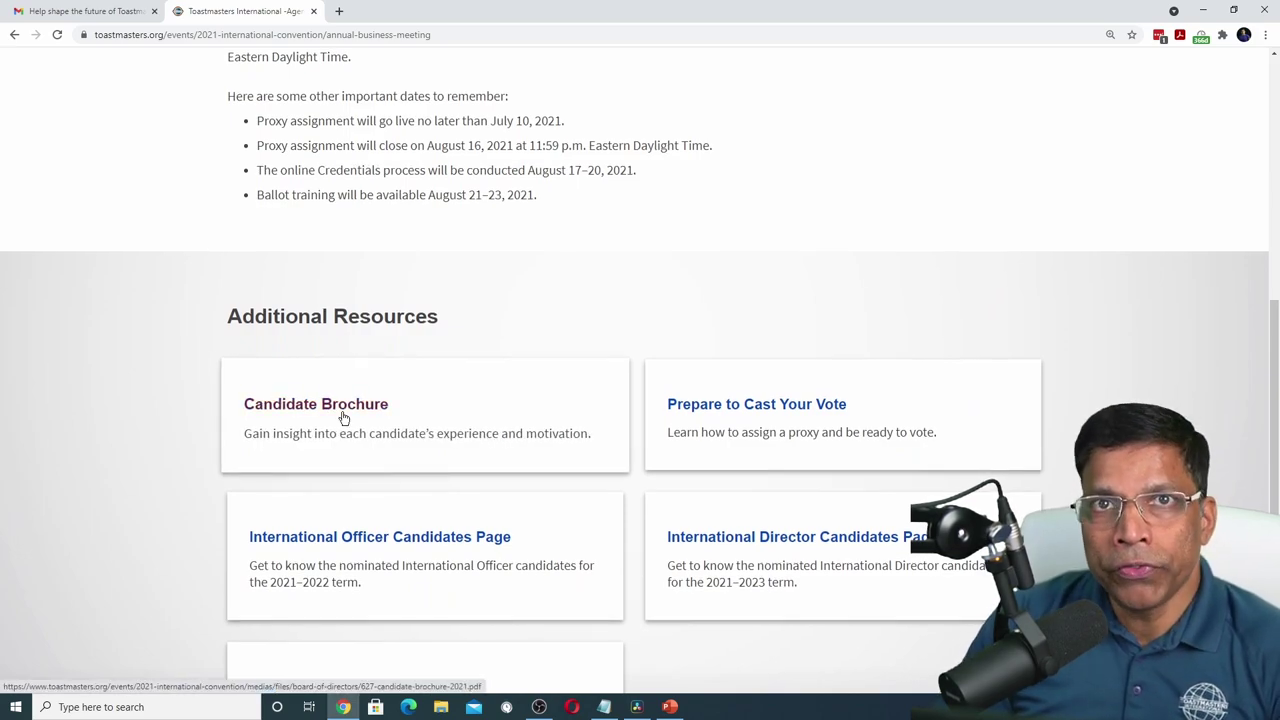
- Open the 2021 Candidate Brochure PDF and scroll through the candidate profiles
left_click(342, 418)
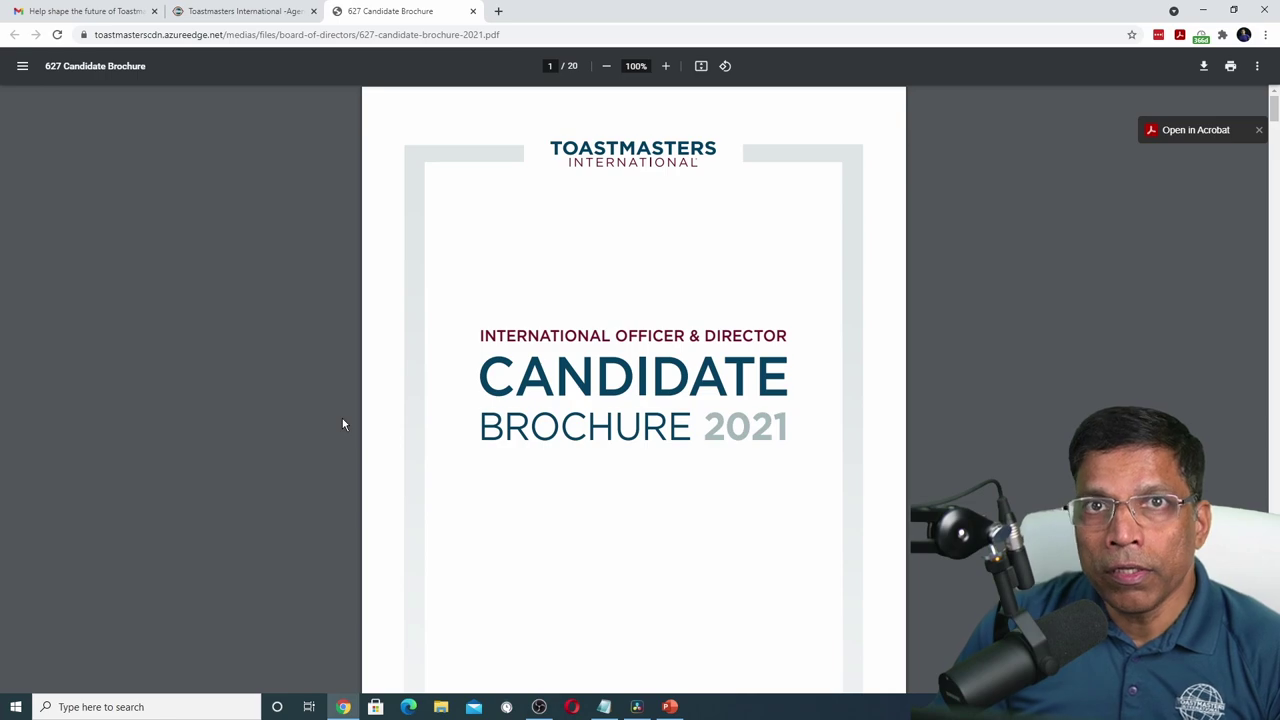
scroll(416, 386, "down", 4)
scroll(418, 386, "down", 3)
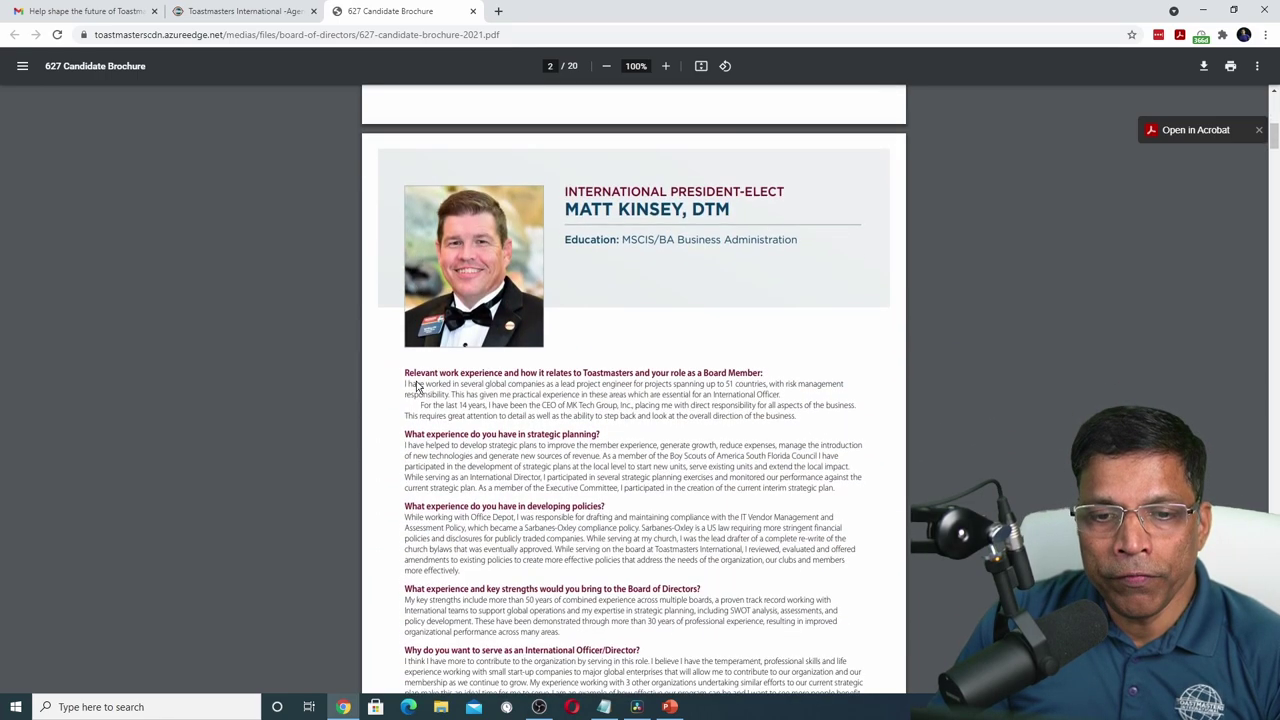
scroll(418, 386, "down", 2)
scroll(418, 386, "down", 4)
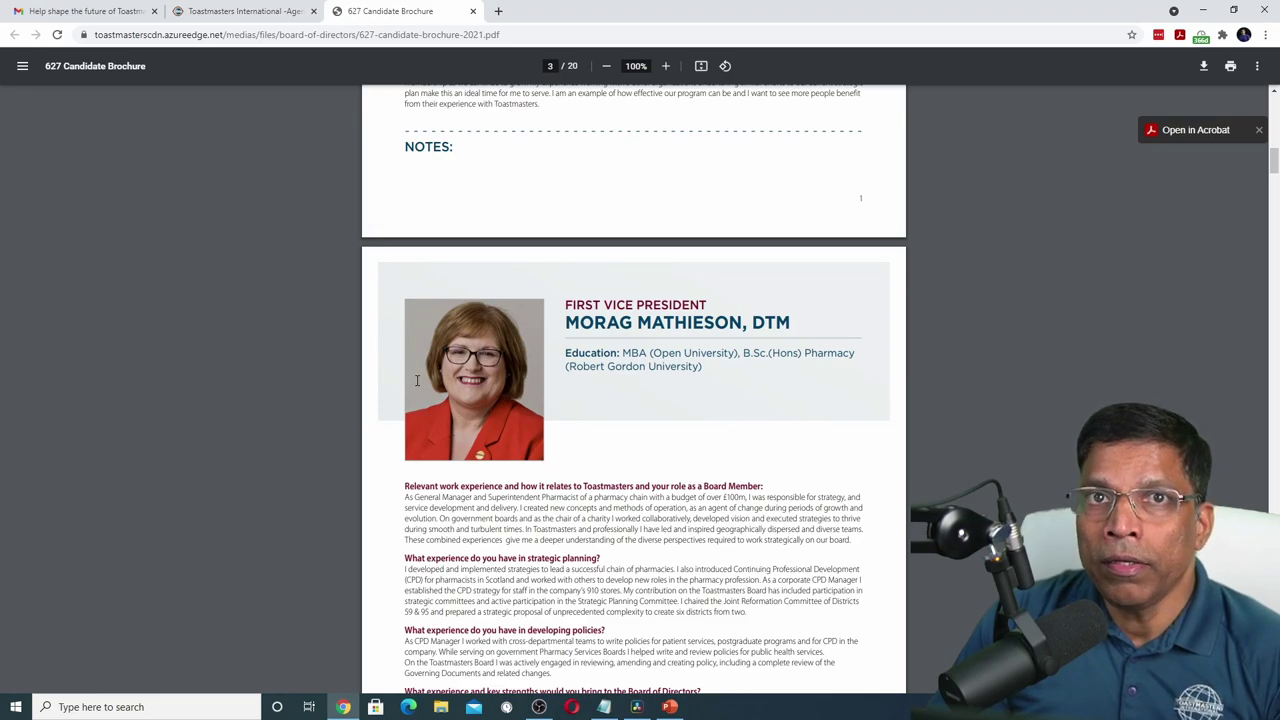
scroll(417, 380, "down", 10)
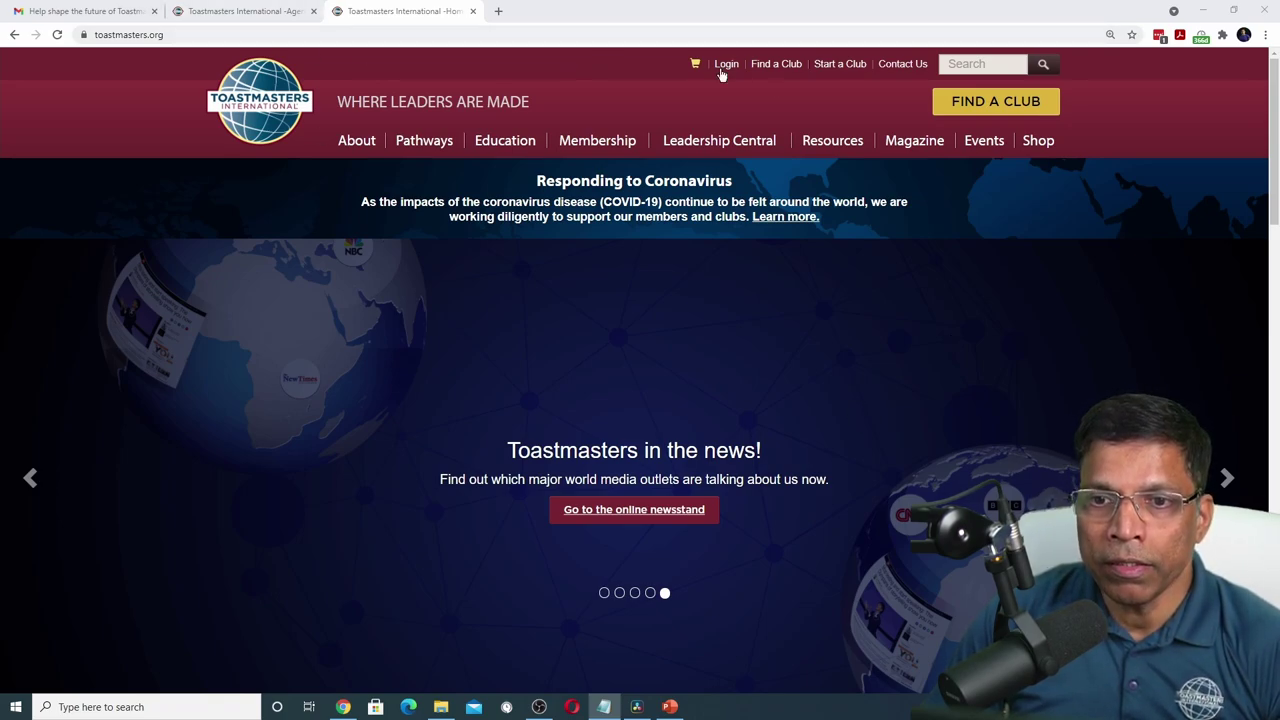
- Go to Club Central from Leadership Central and log in with the saved credentials
mouse_move(727, 146)
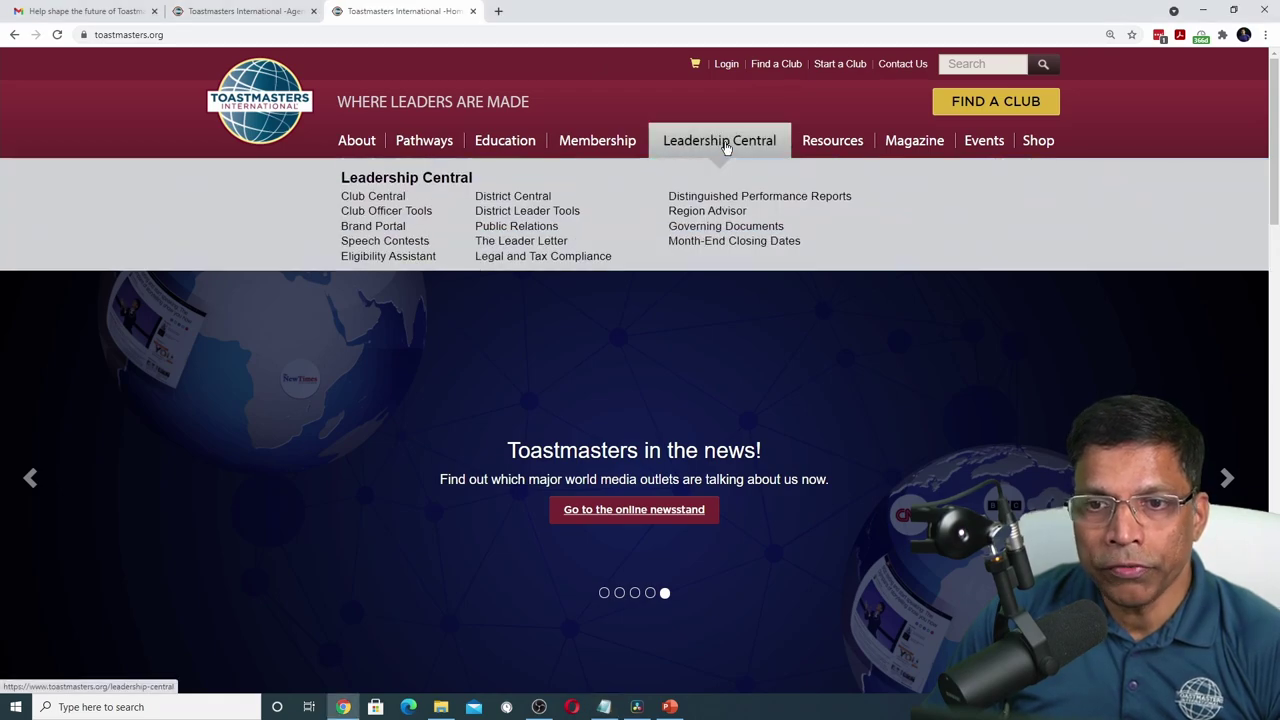
left_click(355, 200)
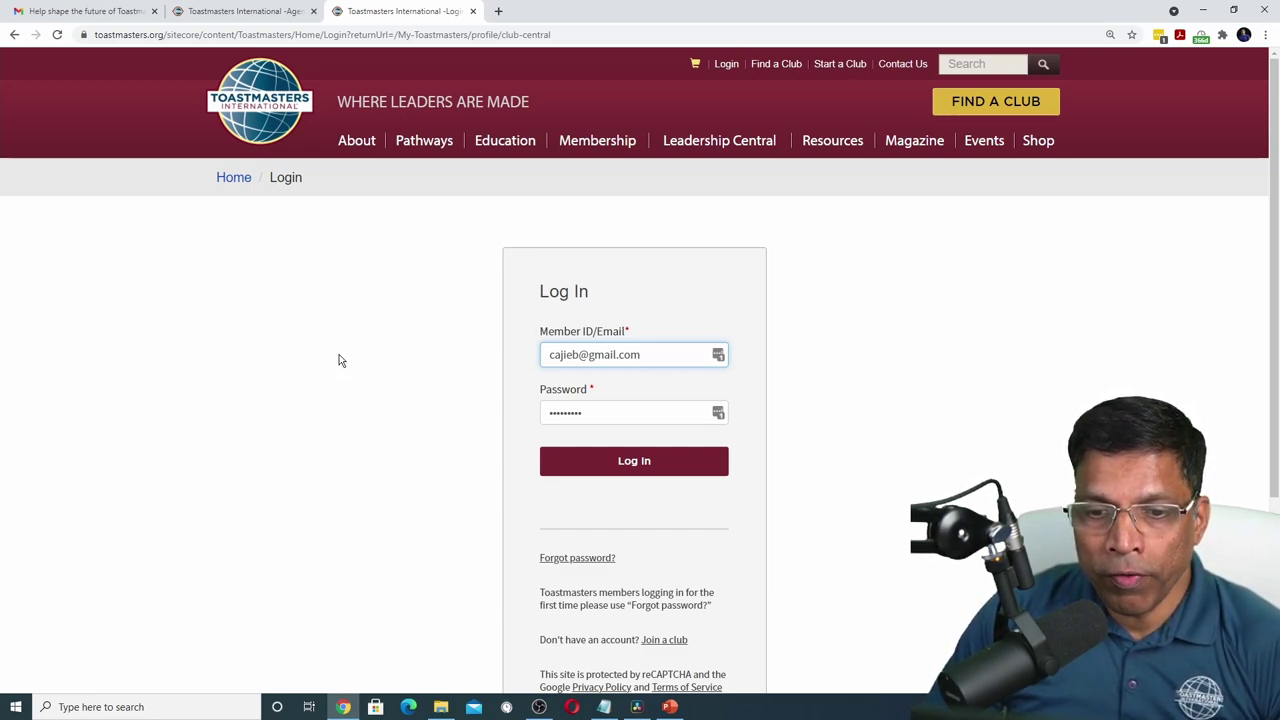
left_click(614, 467)
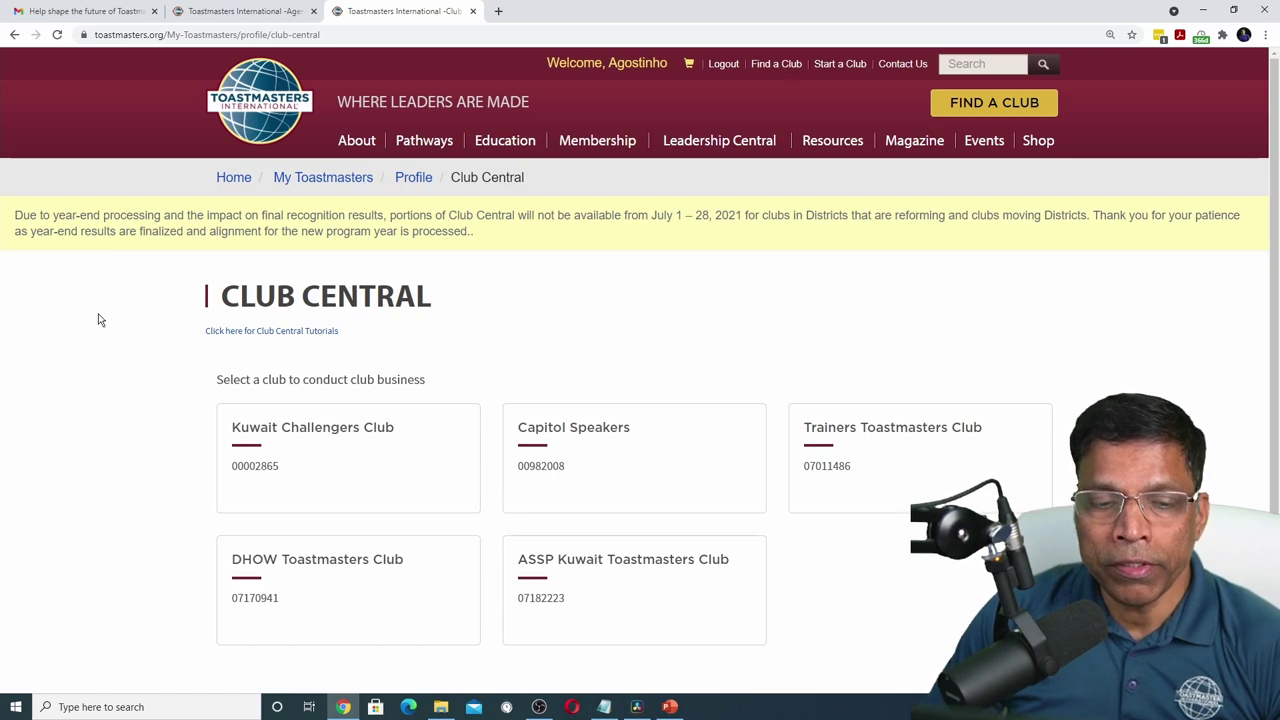
- Open Kuwait Challengers Club's Club Proxy page and choose Designate a Club Delegate
left_click(323, 437)
scroll(323, 437, "down", 3)
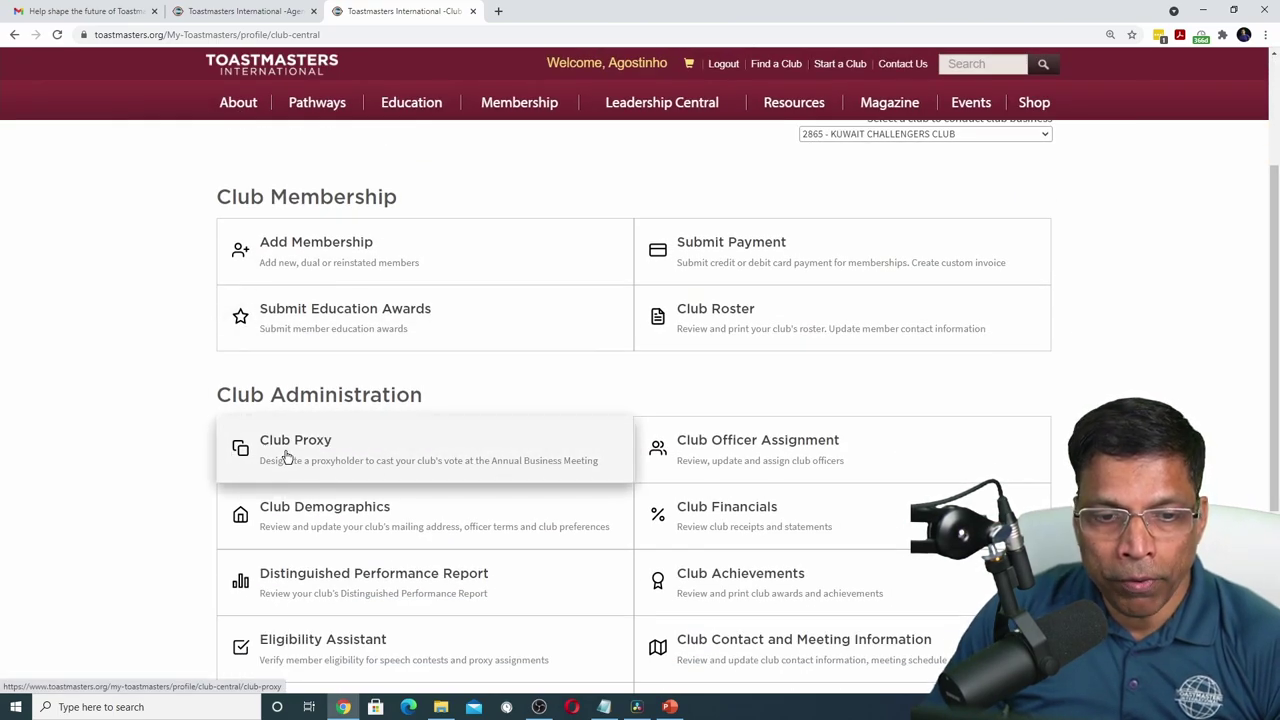
left_click(287, 457)
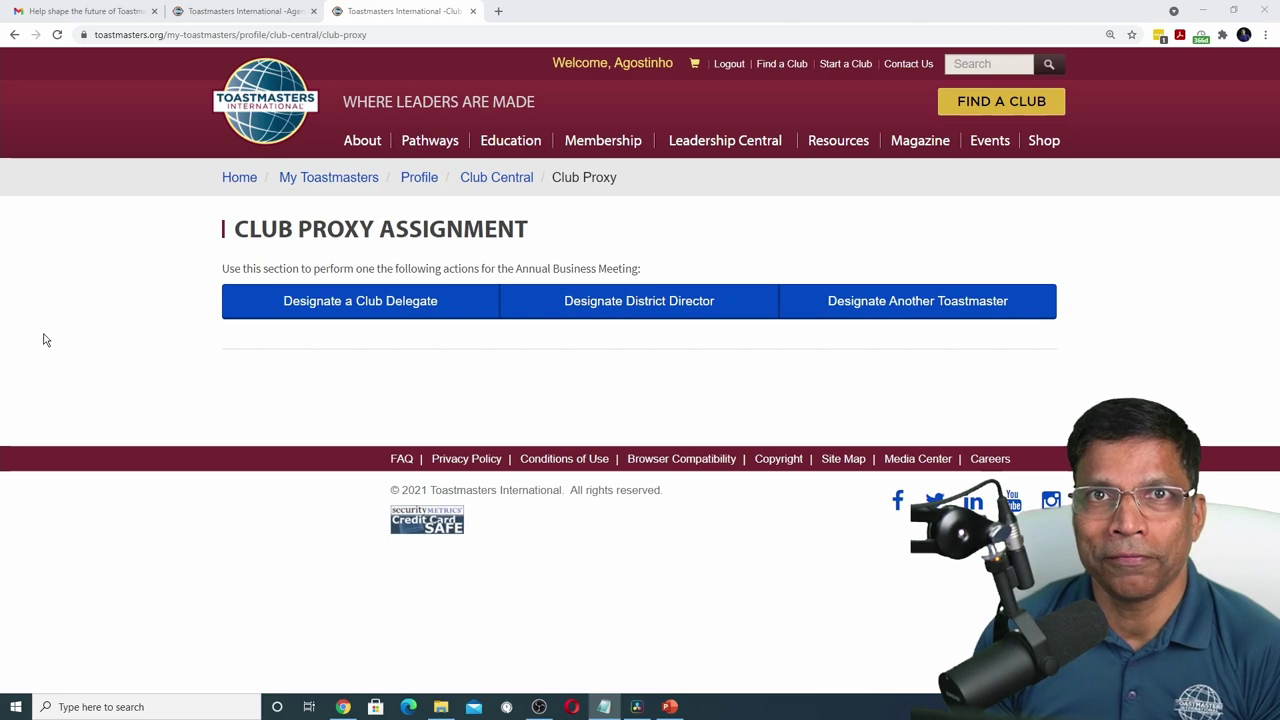
left_click(388, 303)
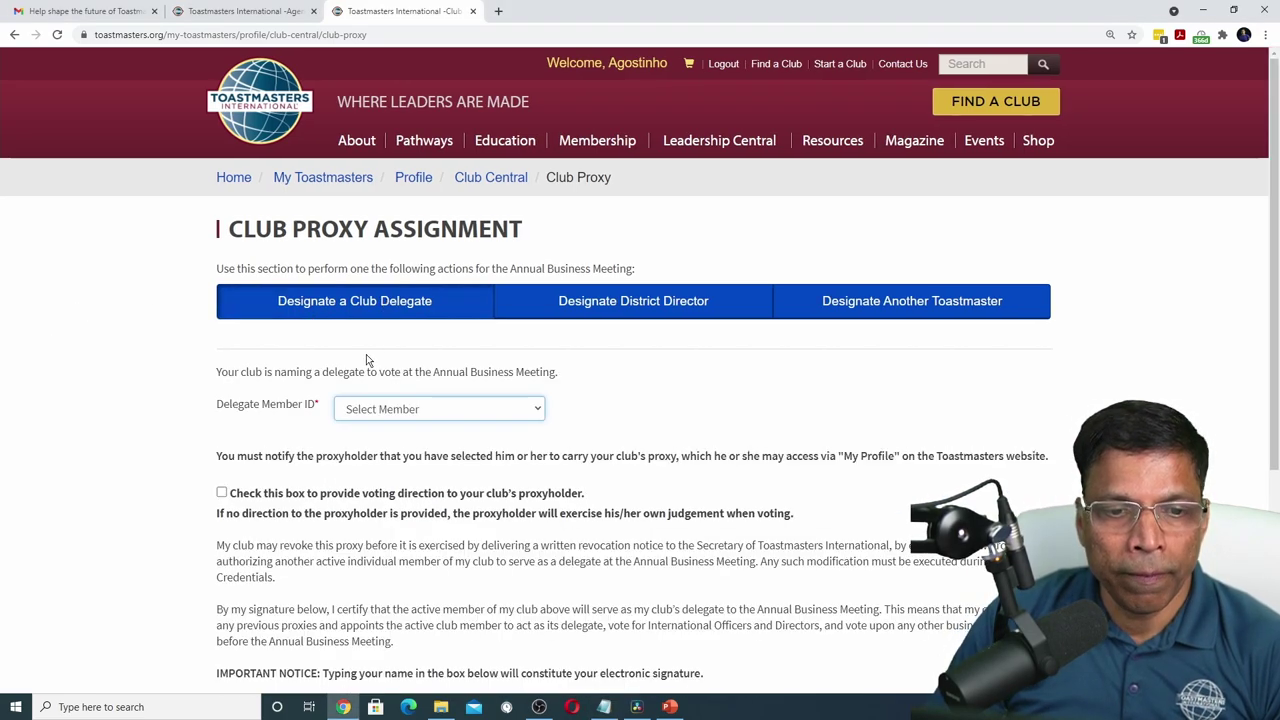
- Browse the delegate member list without choosing anyone, then try the District Director and Another Toastmaster options
scroll(489, 338, "down", 1)
left_click(535, 304)
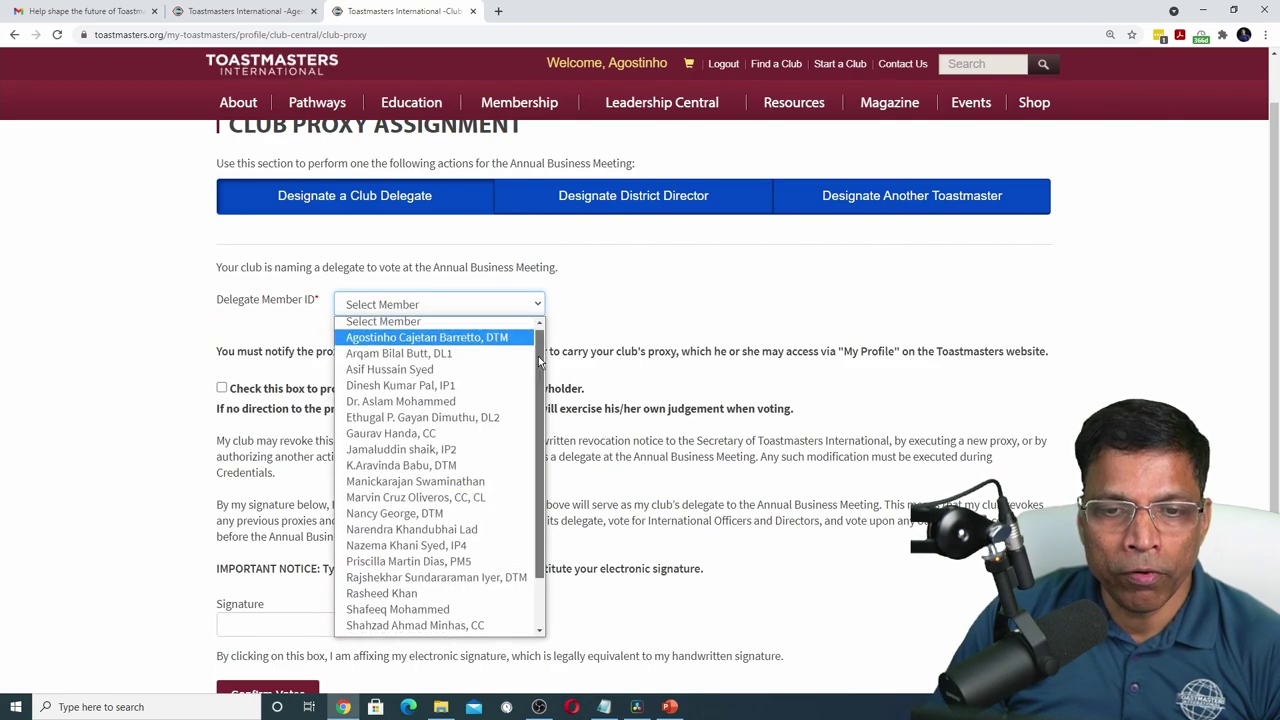
left_click_drag(540, 367, 540, 466)
left_click(655, 281)
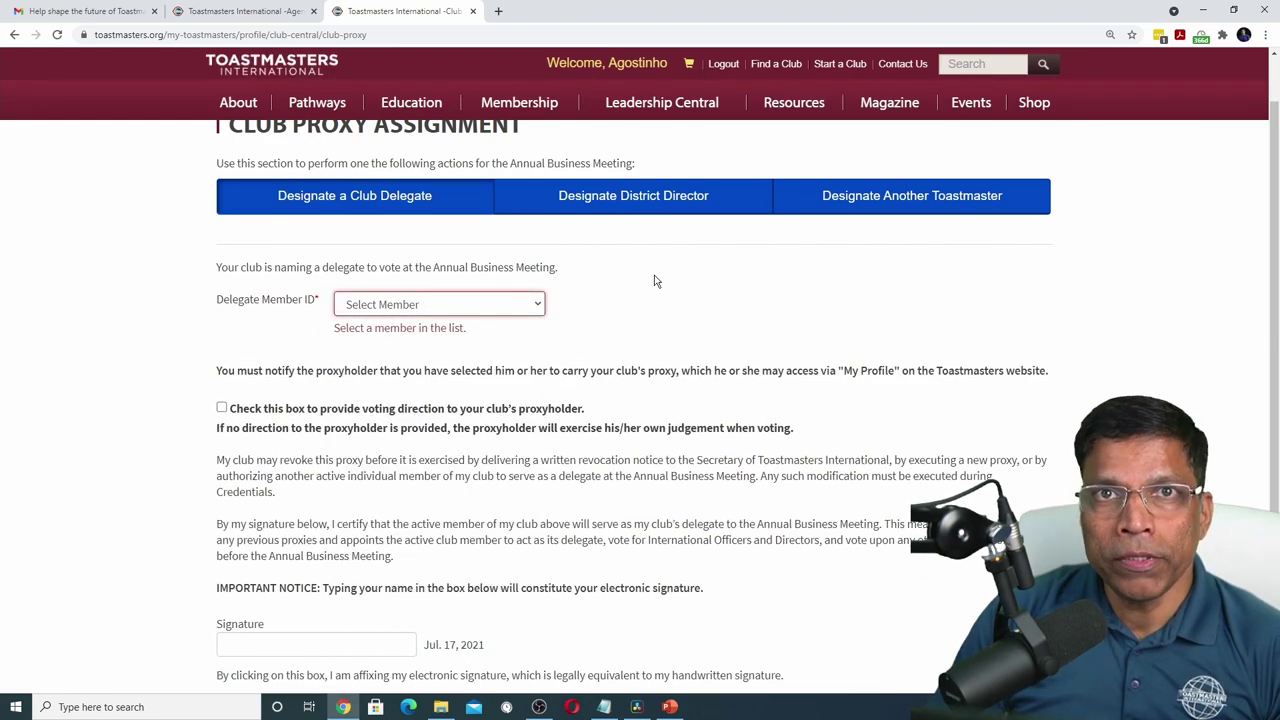
left_click(647, 197)
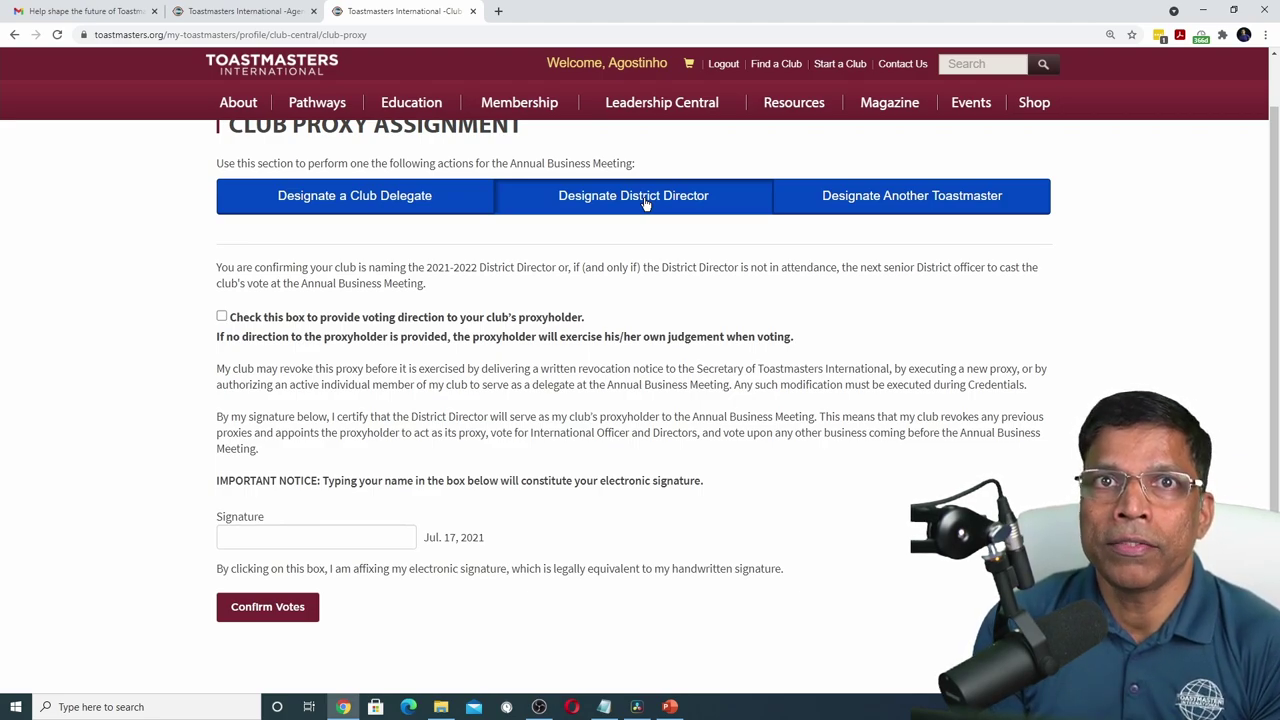
left_click(923, 203)
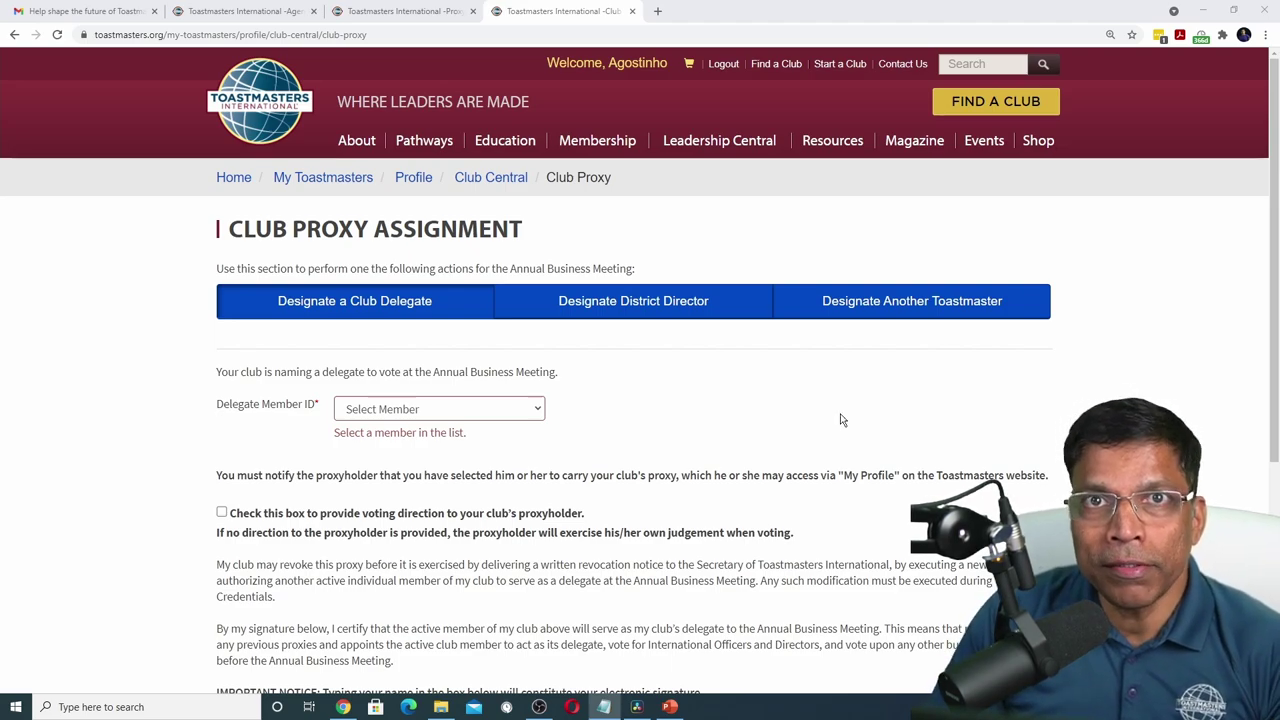
- Enable voting direction and pick the first listed candidate for Region 5
left_click(222, 513)
scroll(898, 432, "down", 3)
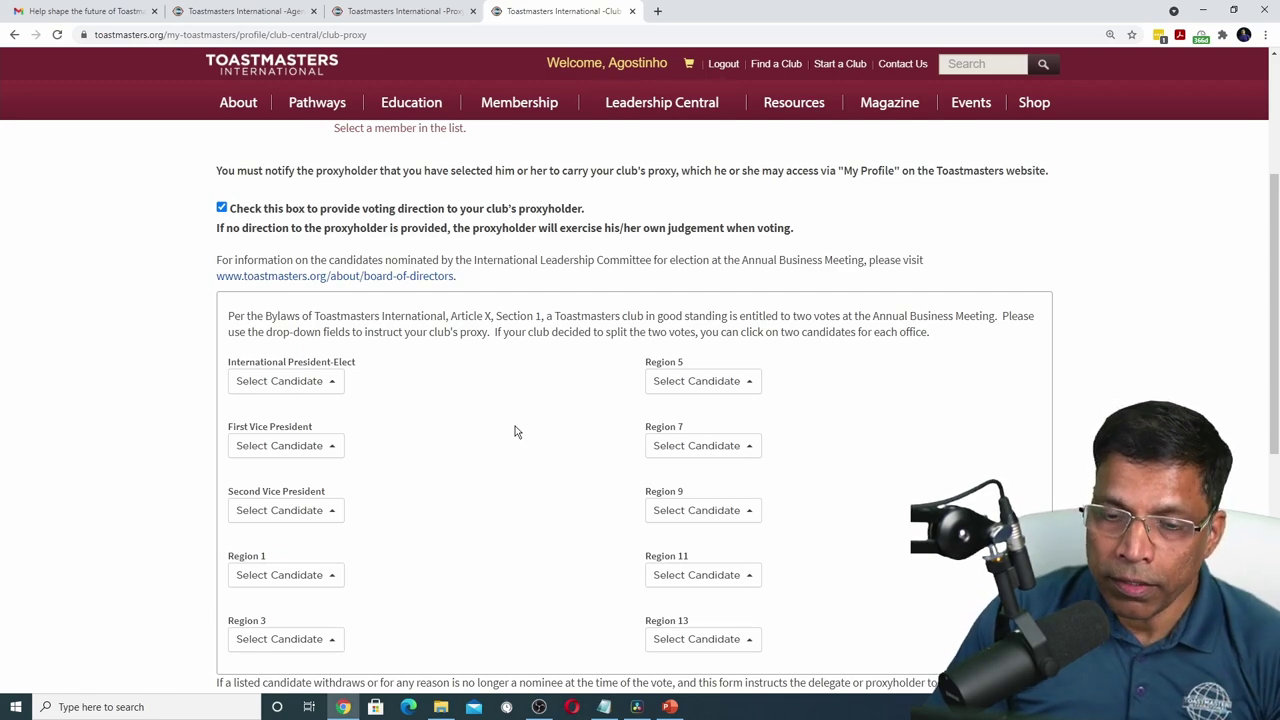
left_click(750, 383)
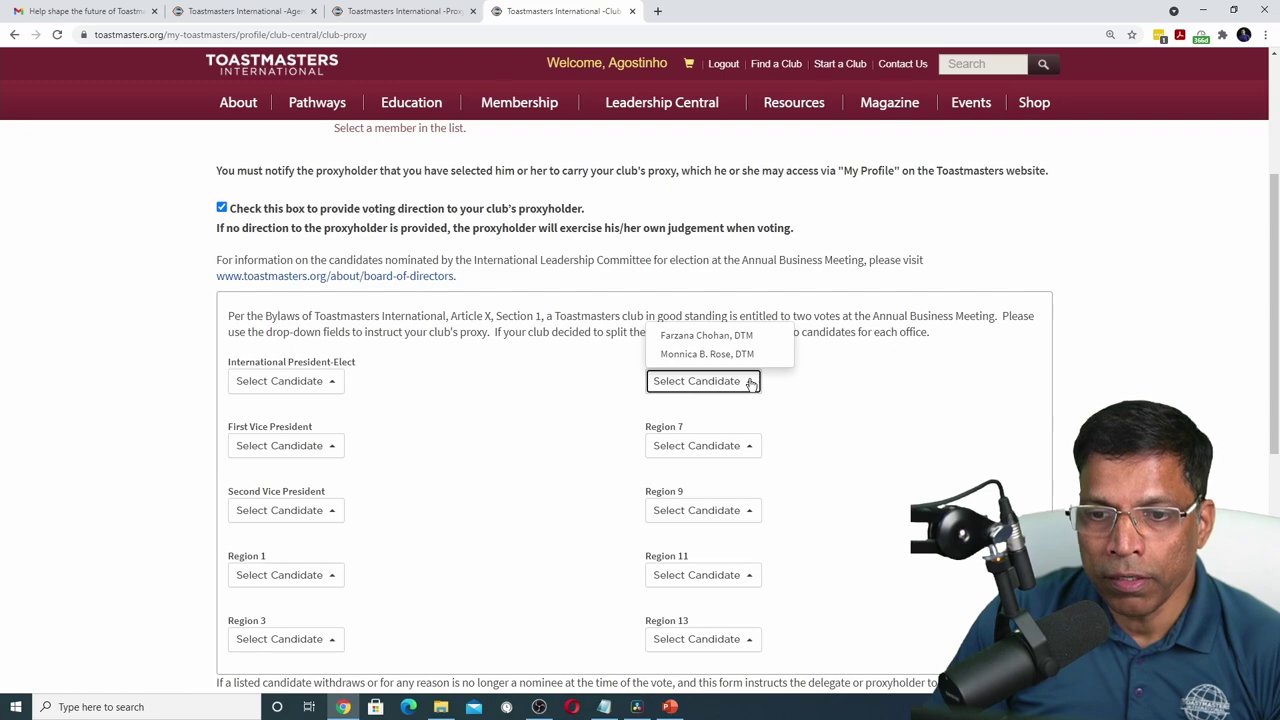
left_click(719, 339)
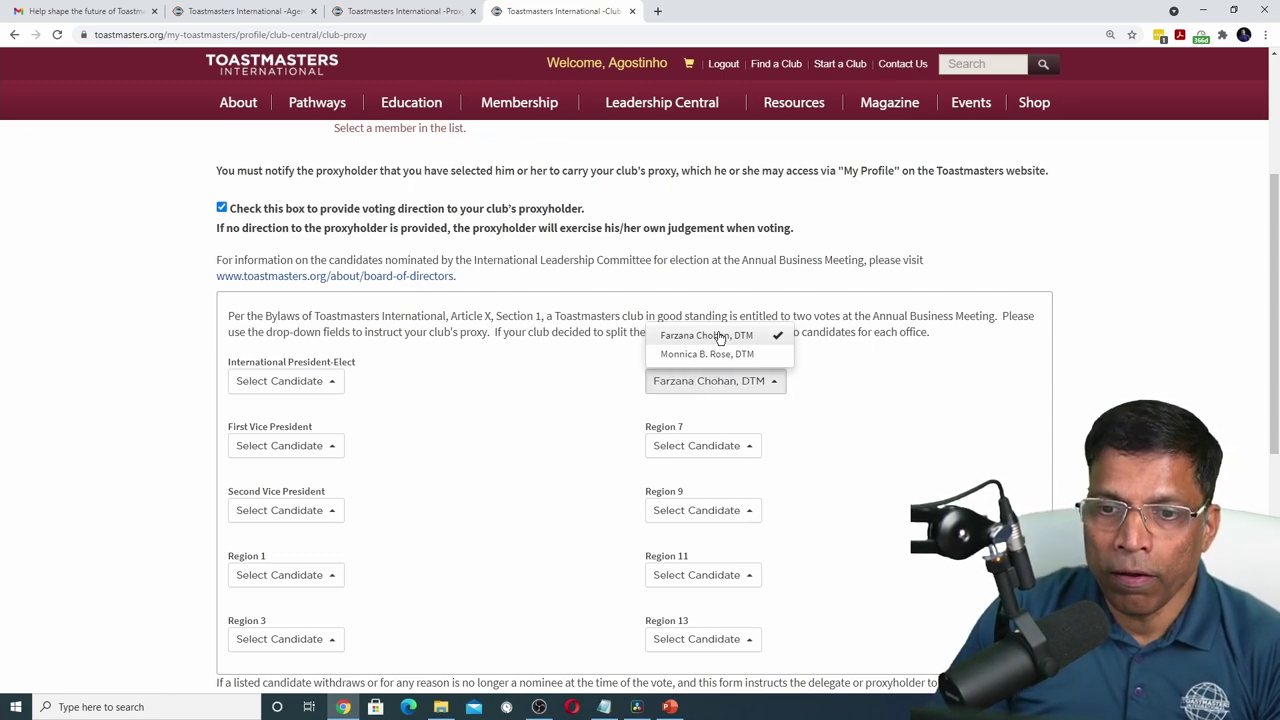
left_click(522, 393)
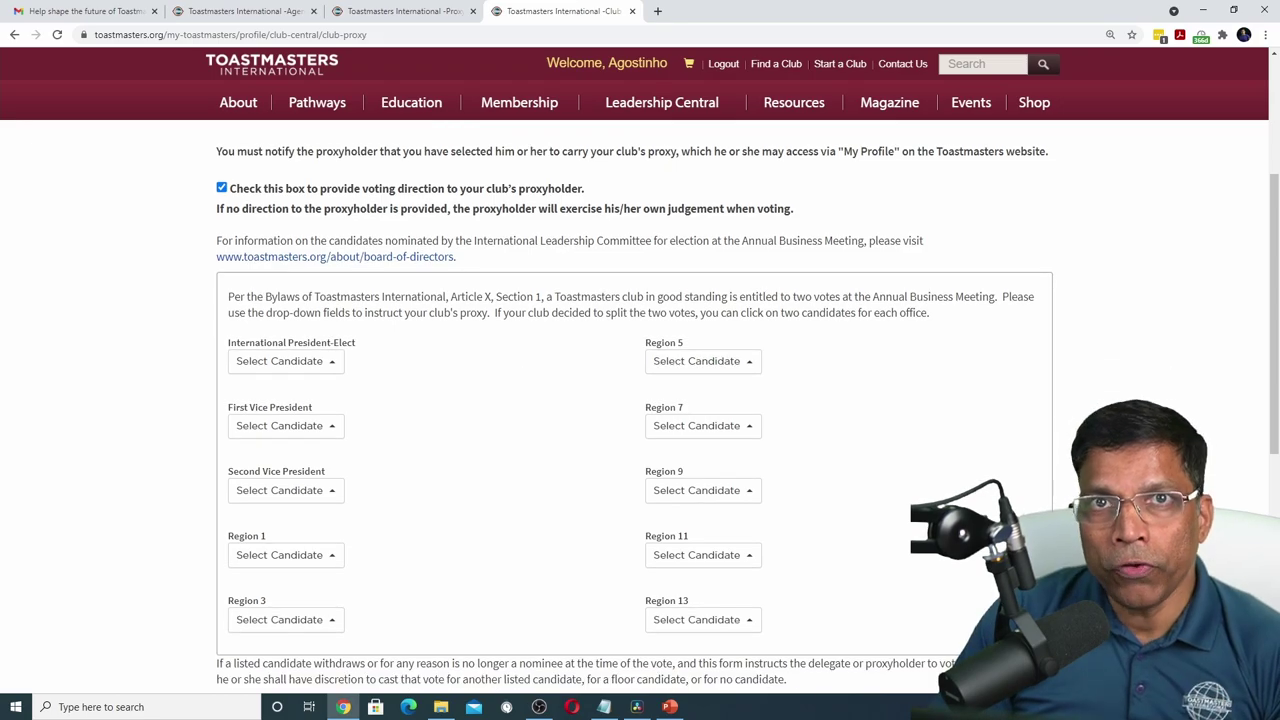
scroll(771, 563, "down", 4)
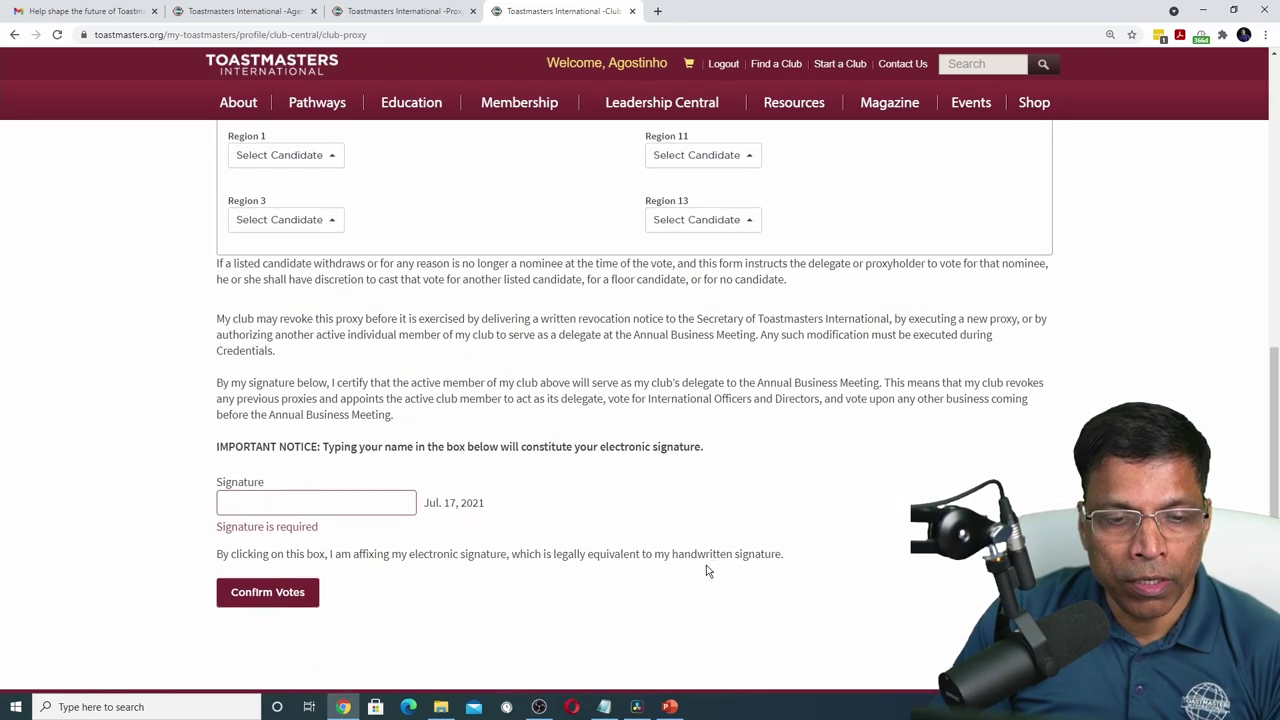
- Sign the proxy form with the member's name and confirm the votes
left_click(278, 505)
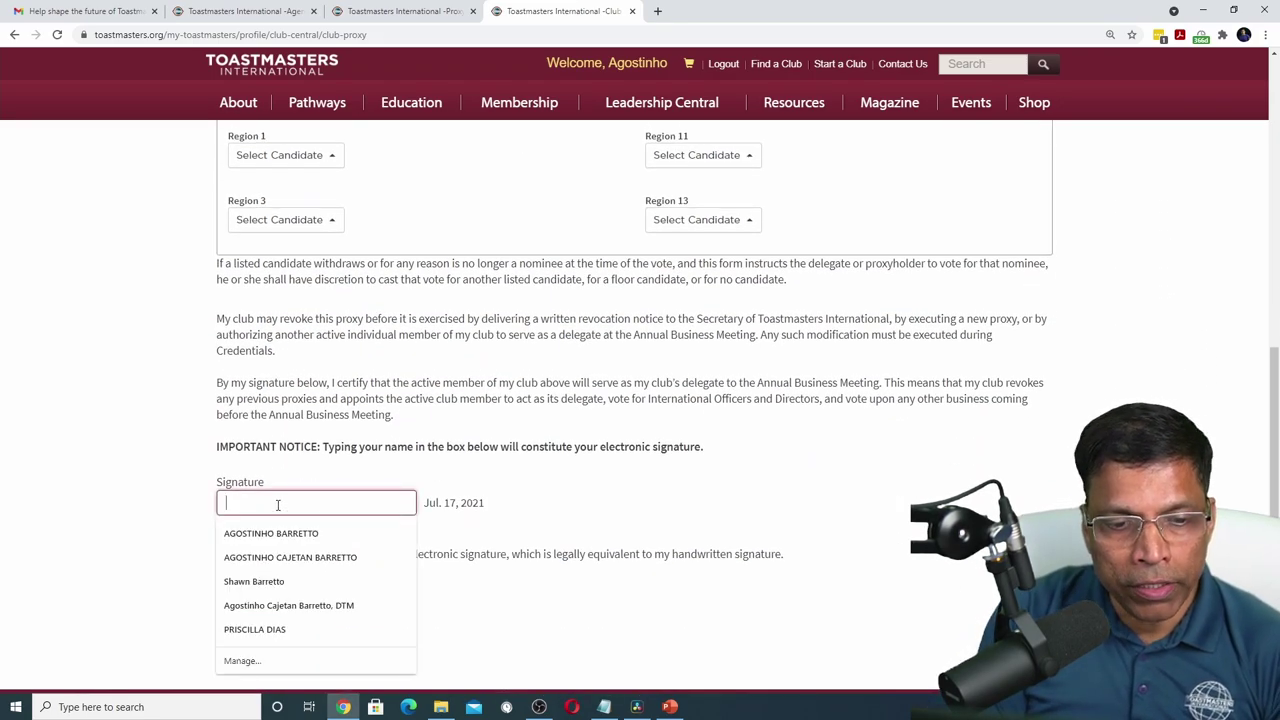
type("Agostinho")
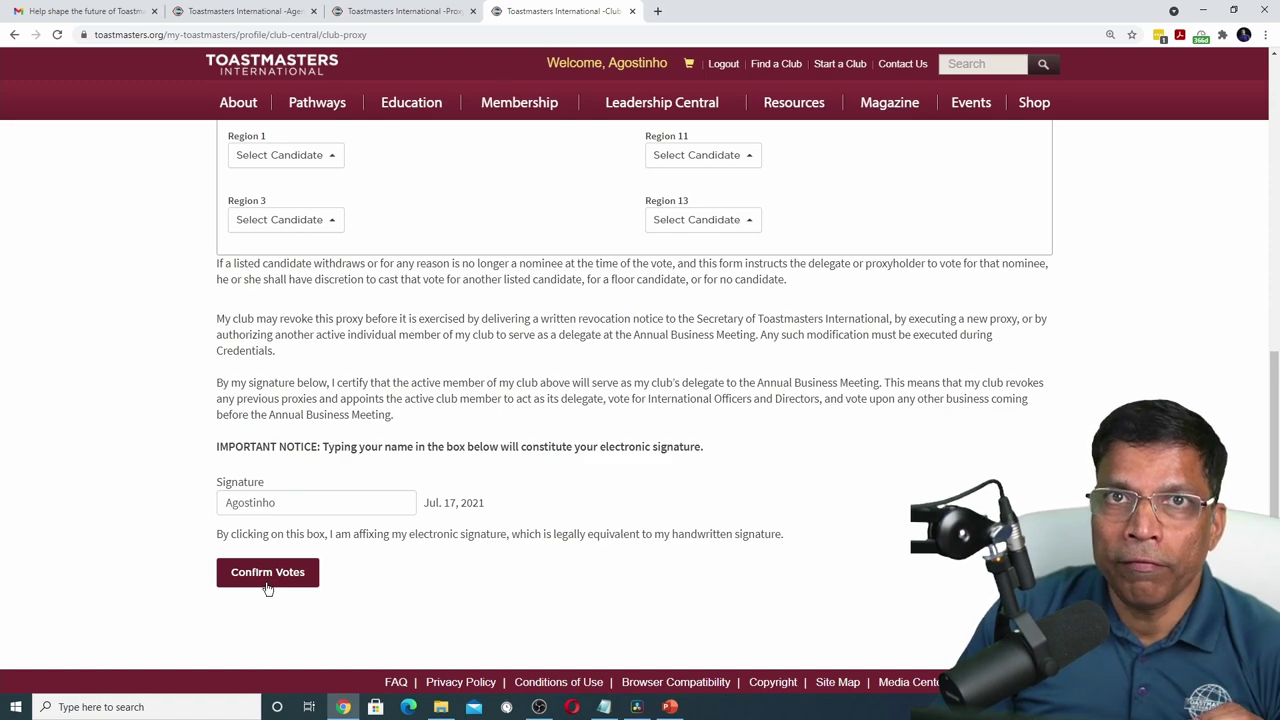
left_click(268, 580)
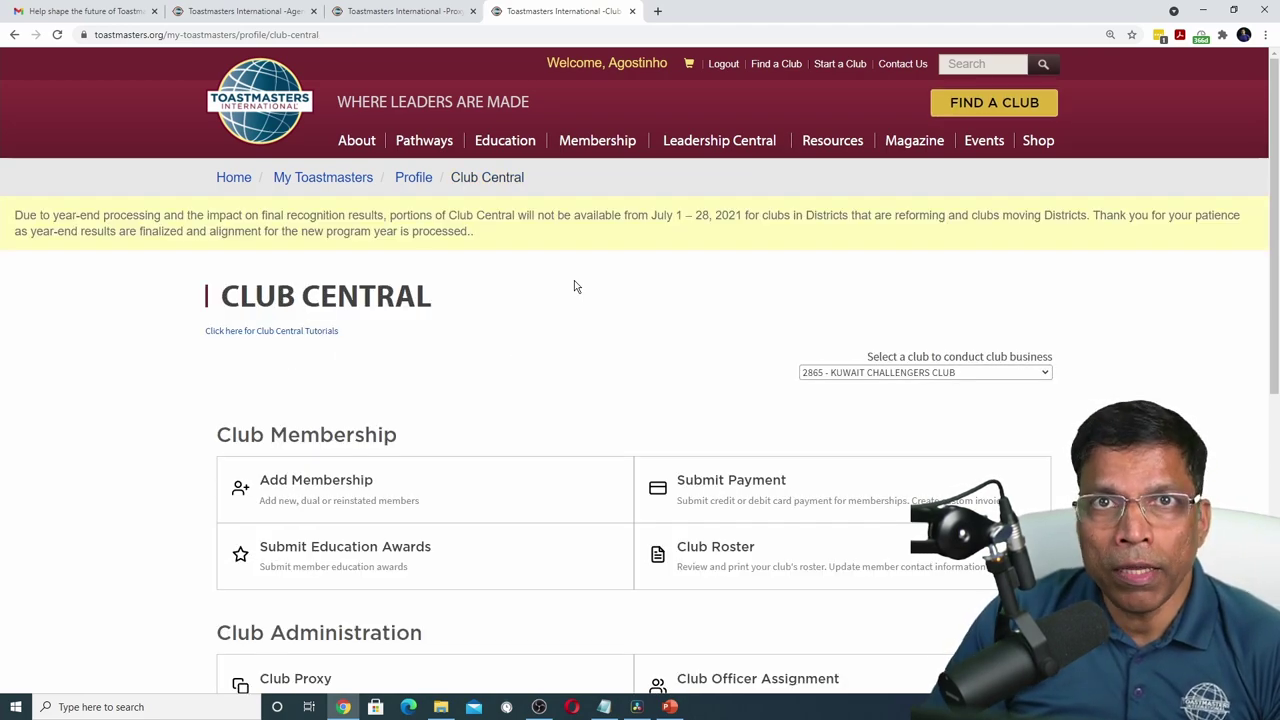
- Review the Club Proxy summary, then reopen the proxy assignment form via the change link
scroll(574, 287, "down", 3)
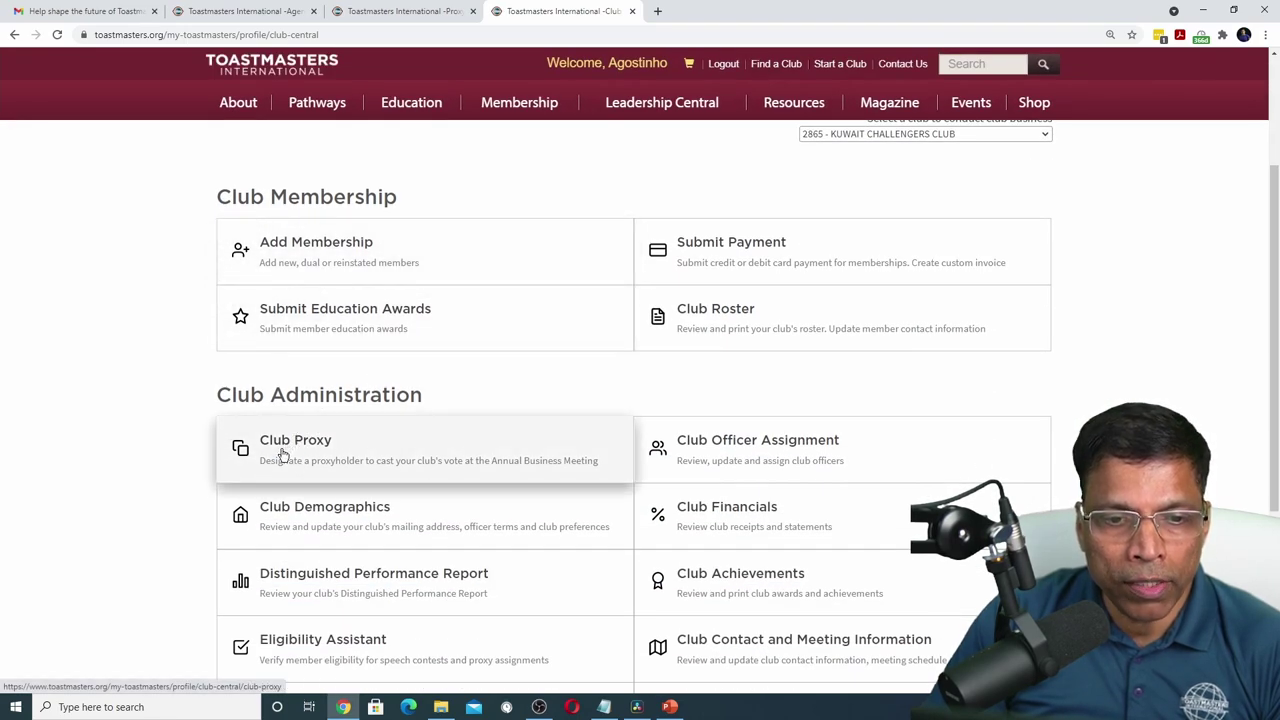
left_click(283, 455)
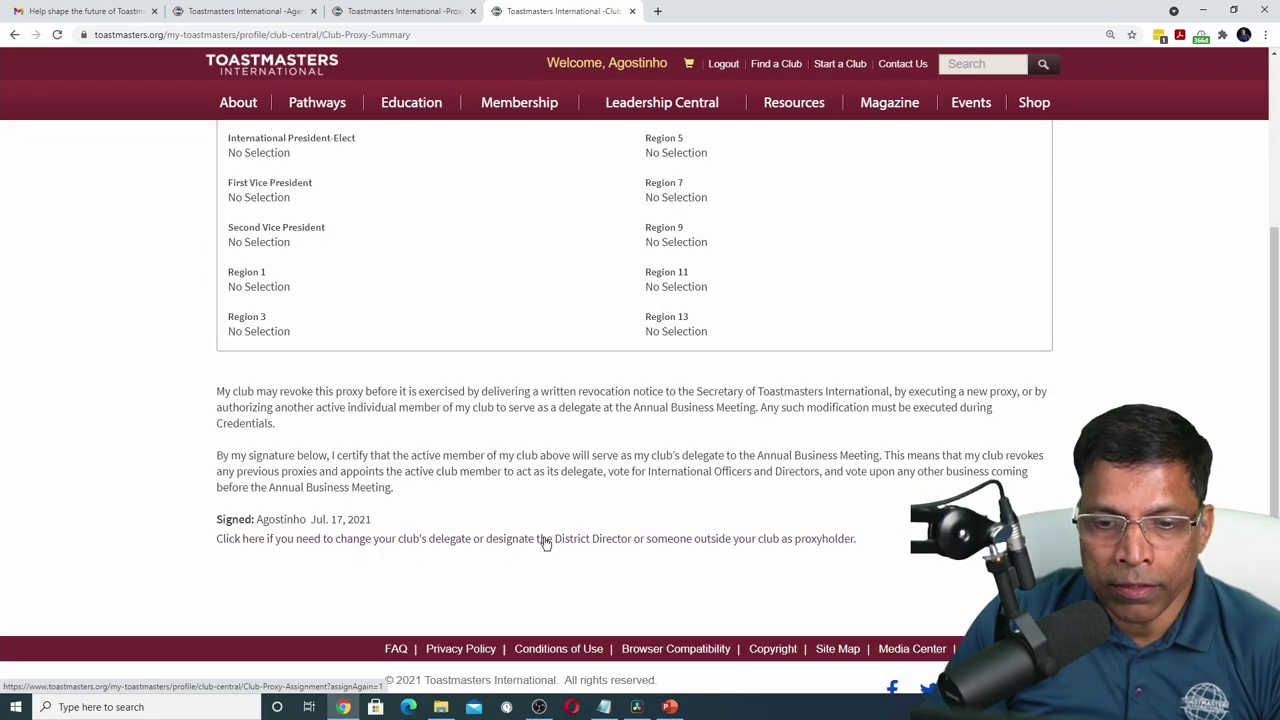
left_click(545, 542)
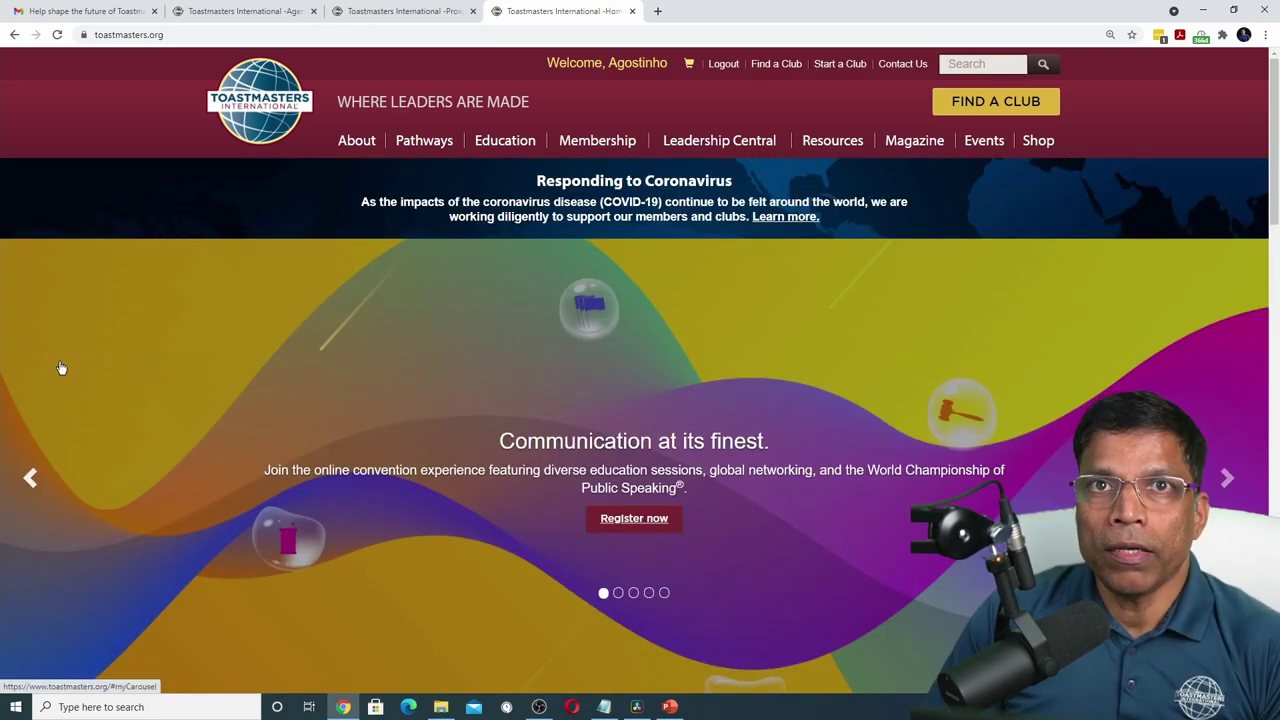
- Check the assigned club on View Proxy Information, then highlight the August 17–20 dates in the Gmail instructions
left_click(644, 63)
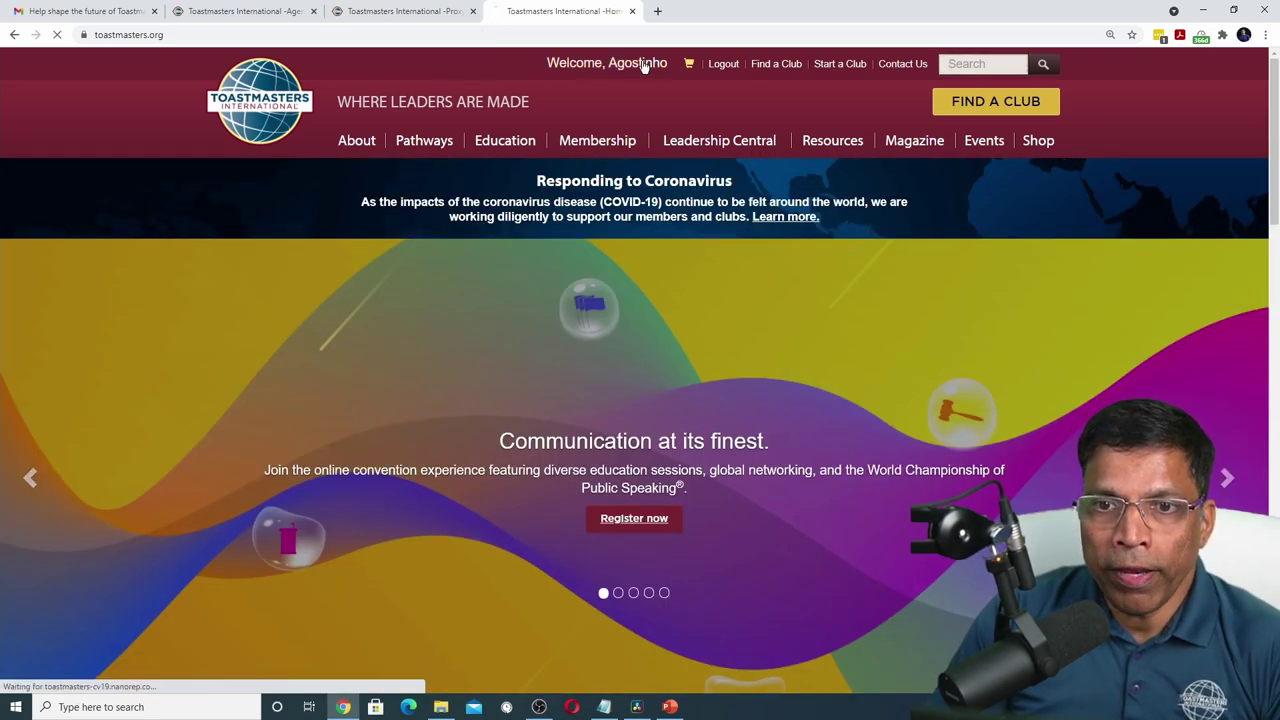
scroll(644, 63, "down", 3)
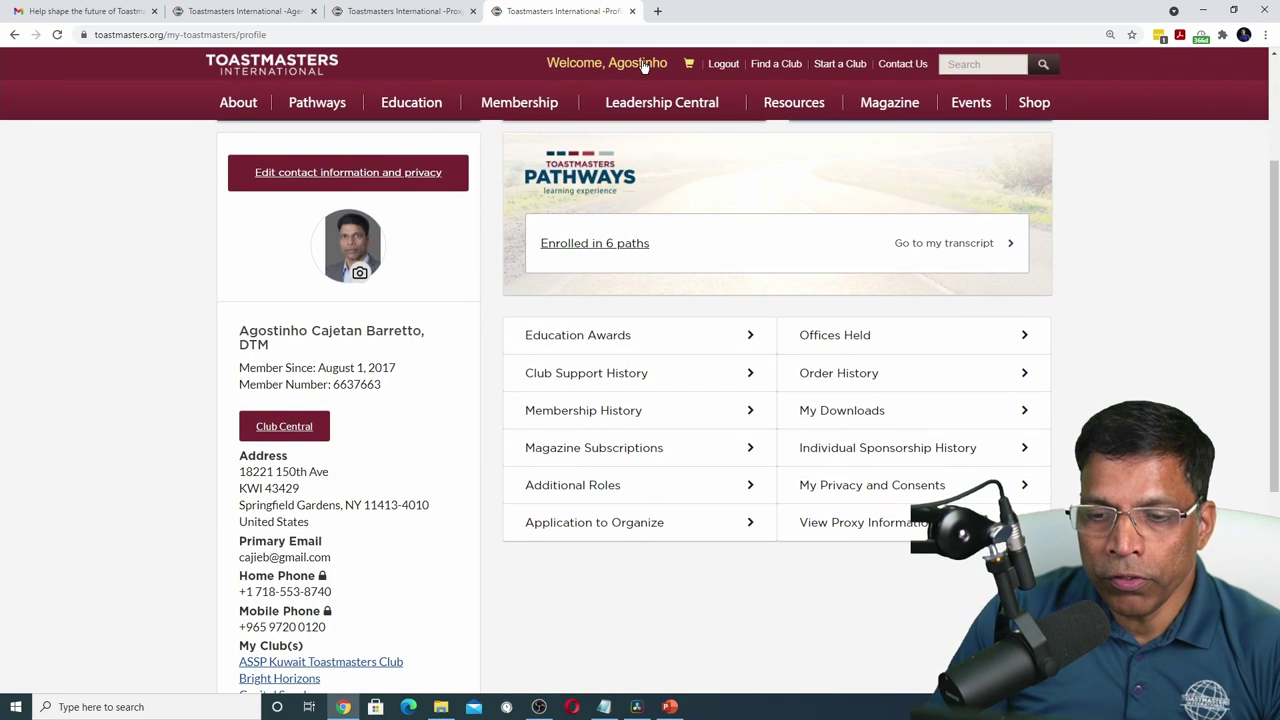
left_click(848, 527)
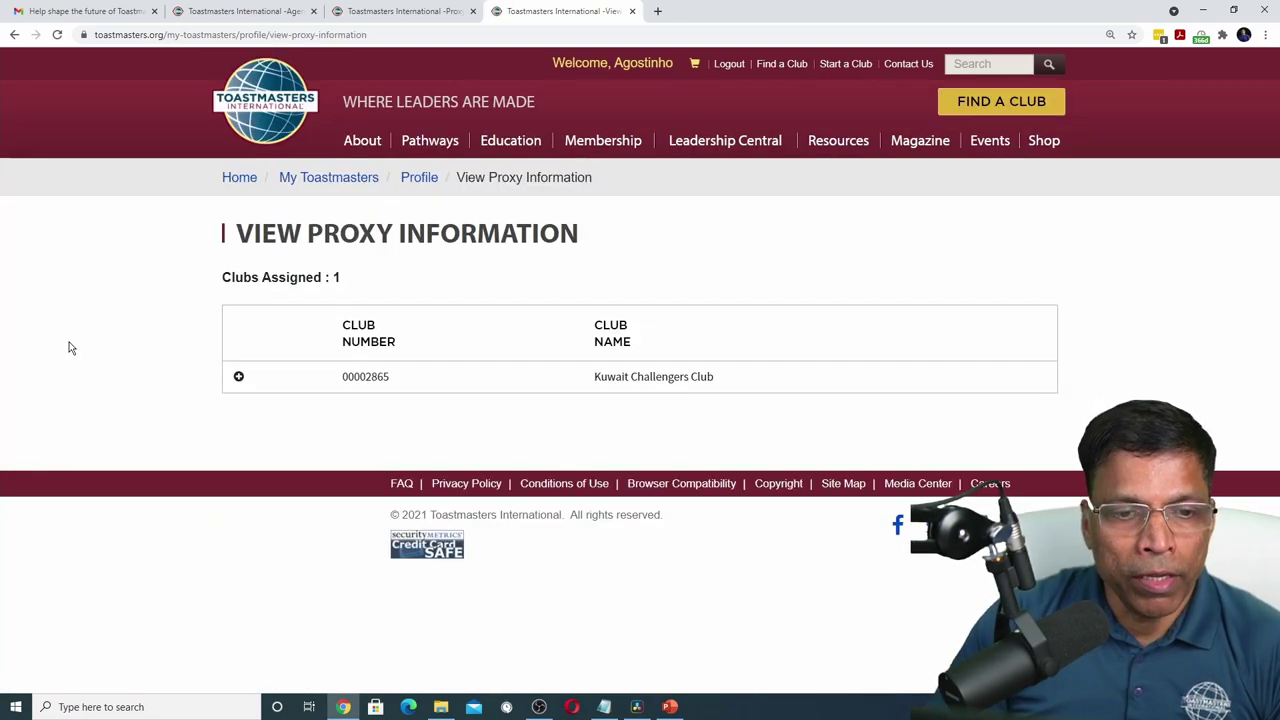
left_click(238, 378)
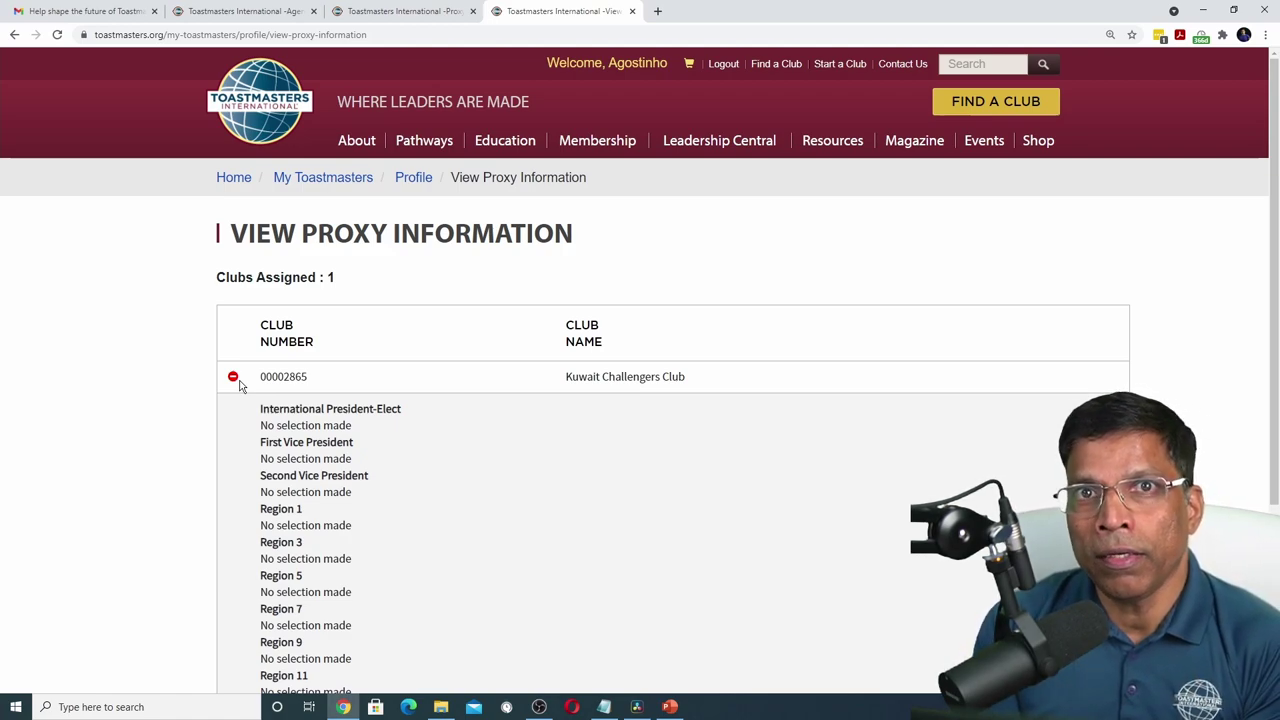
key("alt+Tab")
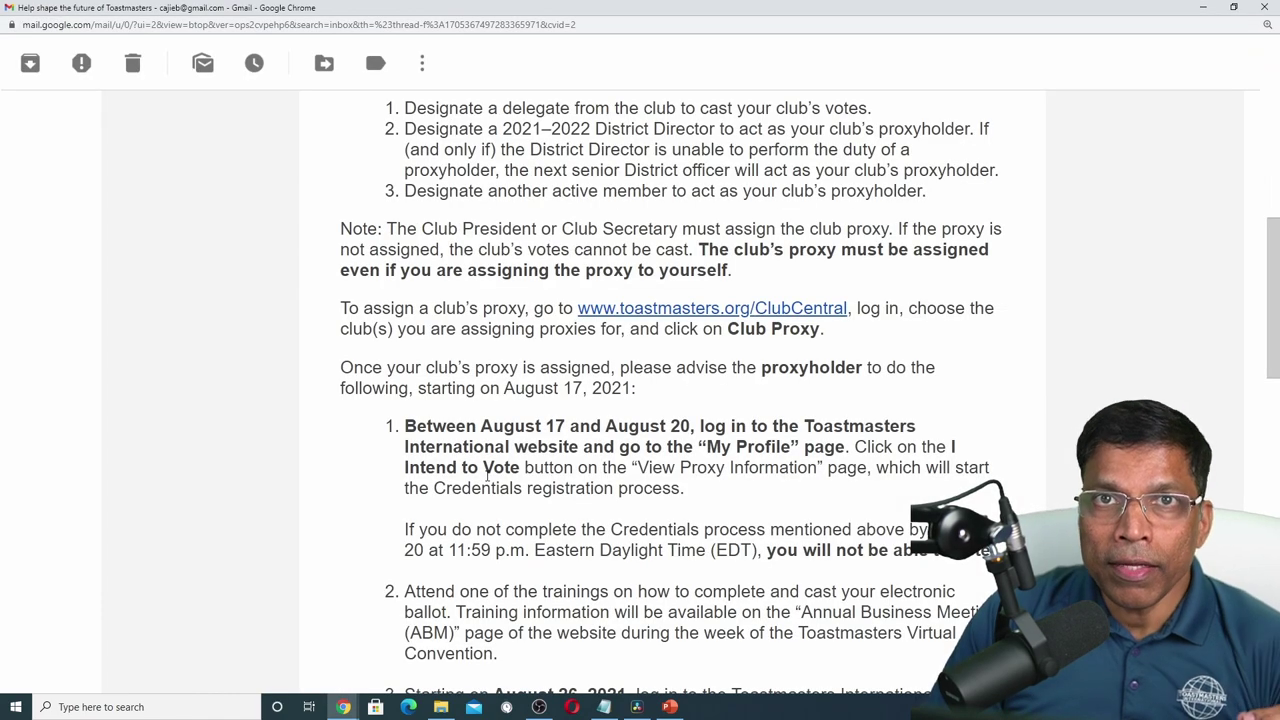
left_click_drag(405, 426, 694, 428)
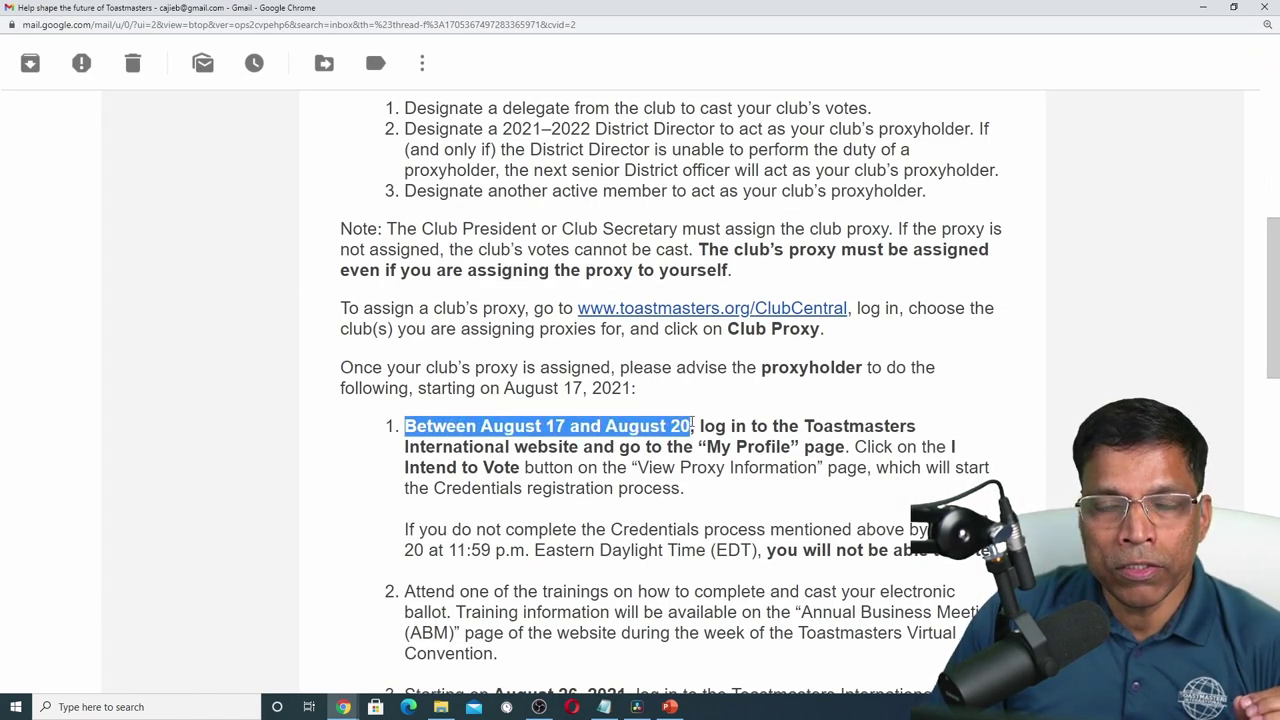